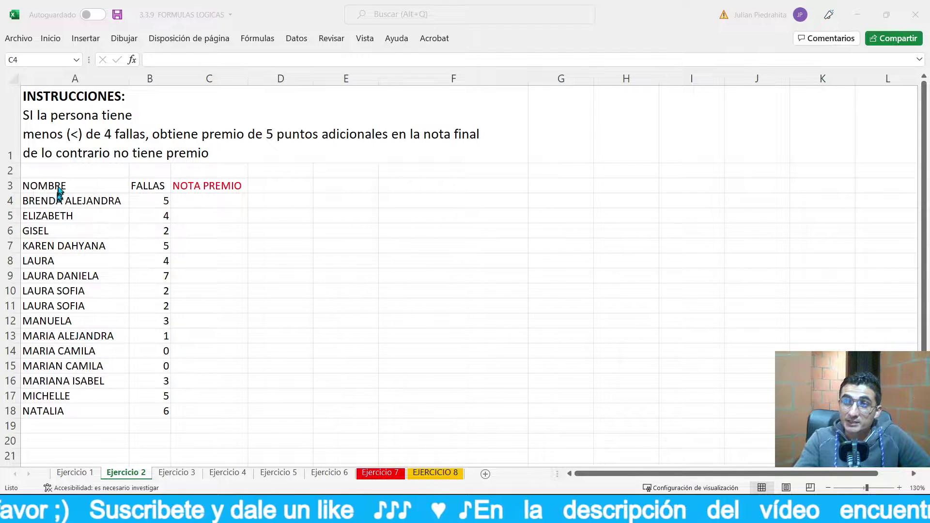
Apply filters to the NOMBRE, FALLAS and NOTA PREMIO headers of range A3:C18
mouse_move(78, 186)
mouse_down()
mouse_move(224, 400)
mouse_move(224, 414)
mouse_up()
click(297, 40)
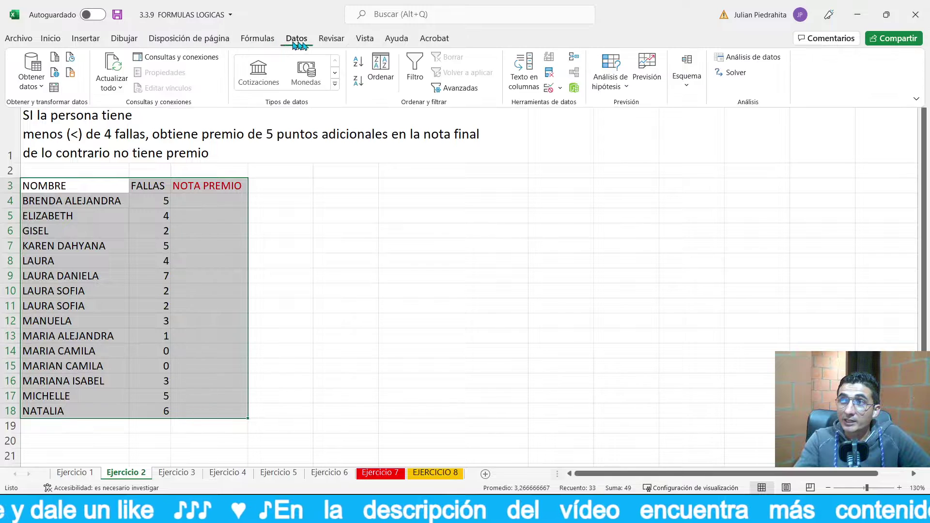
click(415, 73)
click(234, 199)
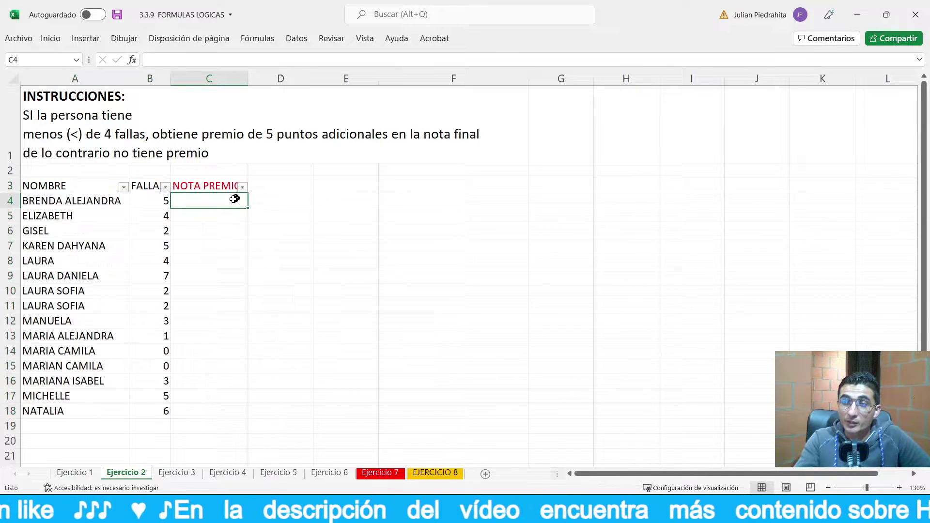
Enter the bonus formula =SI(B4<4;5;0) in cell C4
text(=)
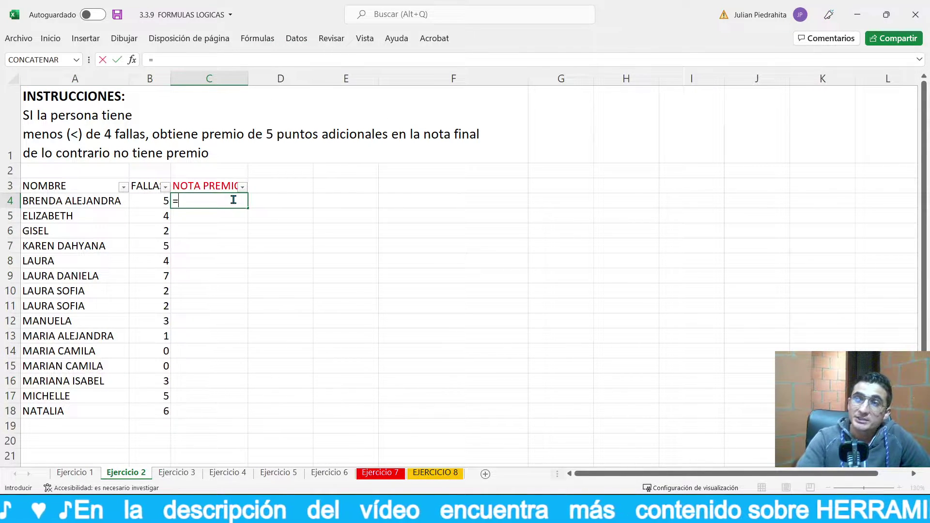
text(SI()
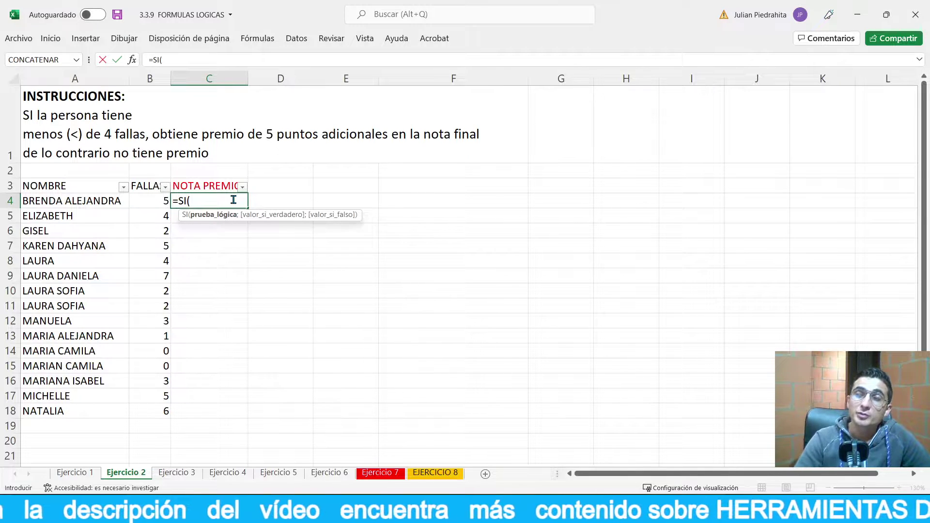
click(151, 202)
text(<4)
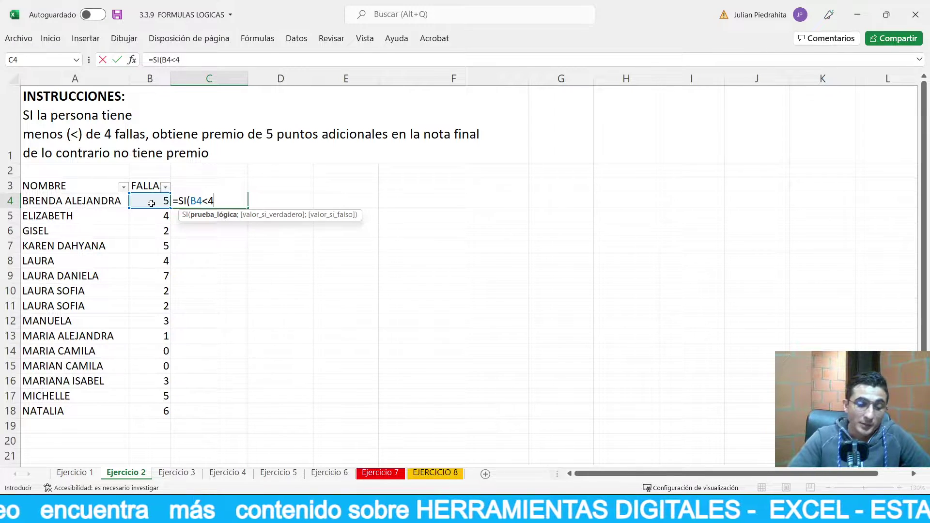
text(;)
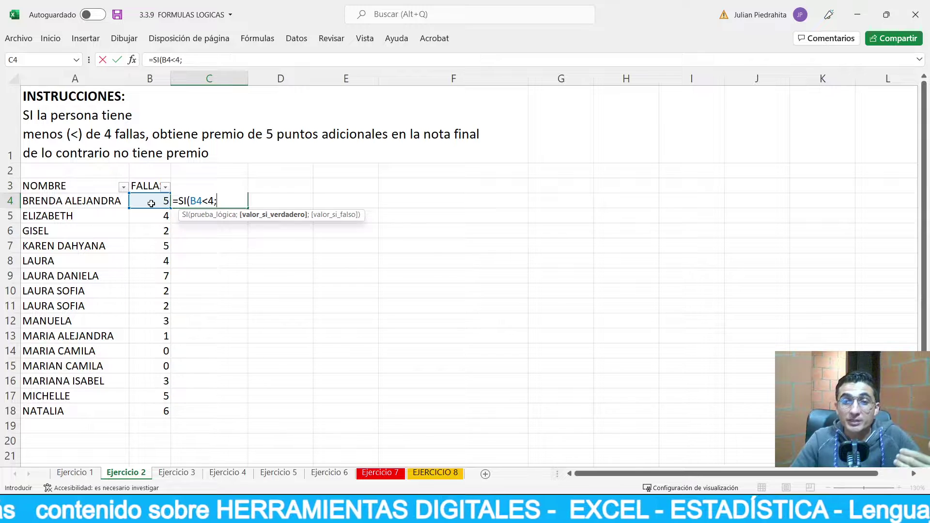
text(5)
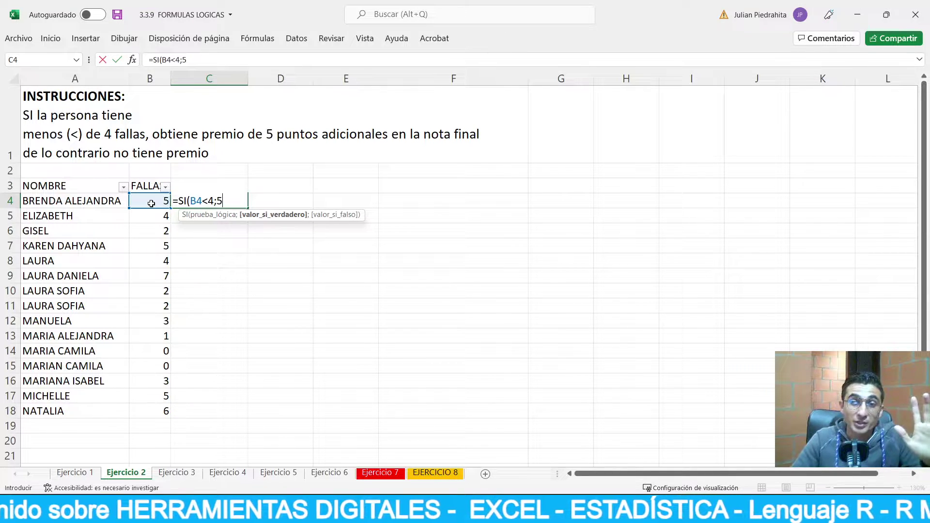
text(;0)
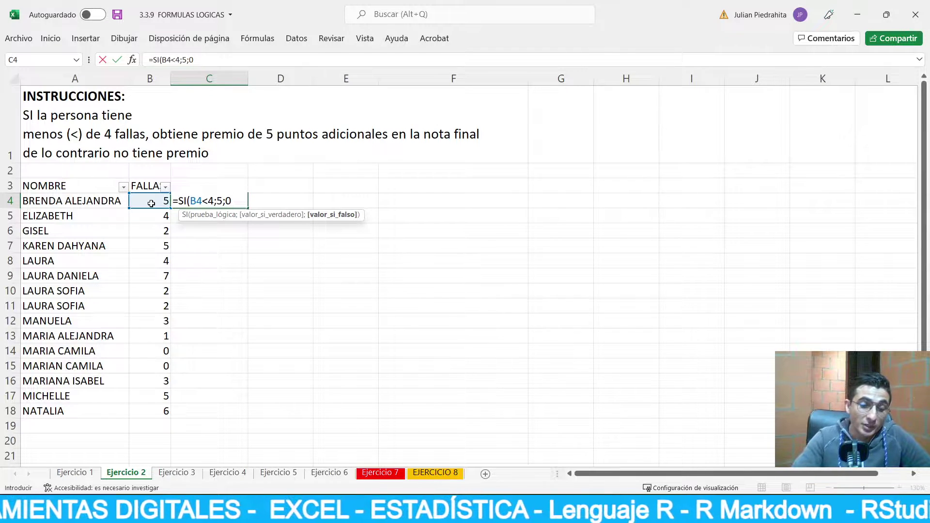
text())
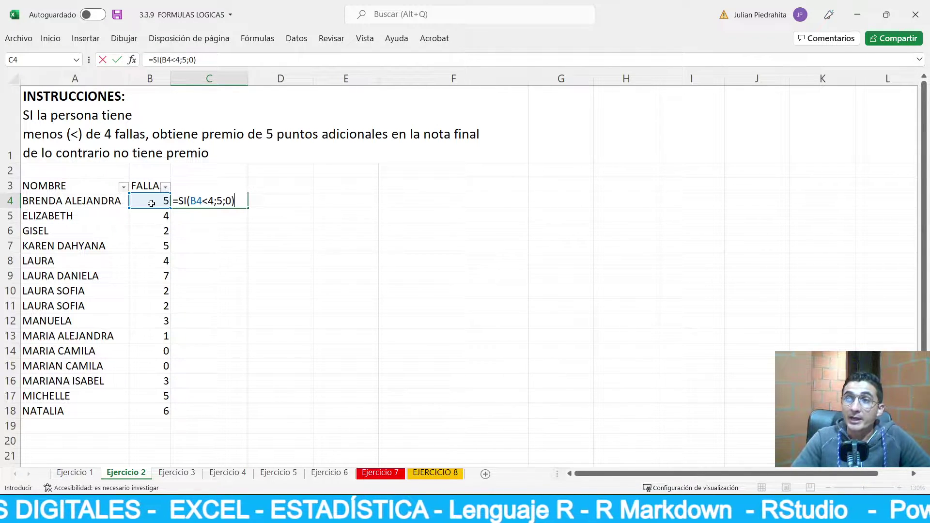
key(Return)
click(222, 201)
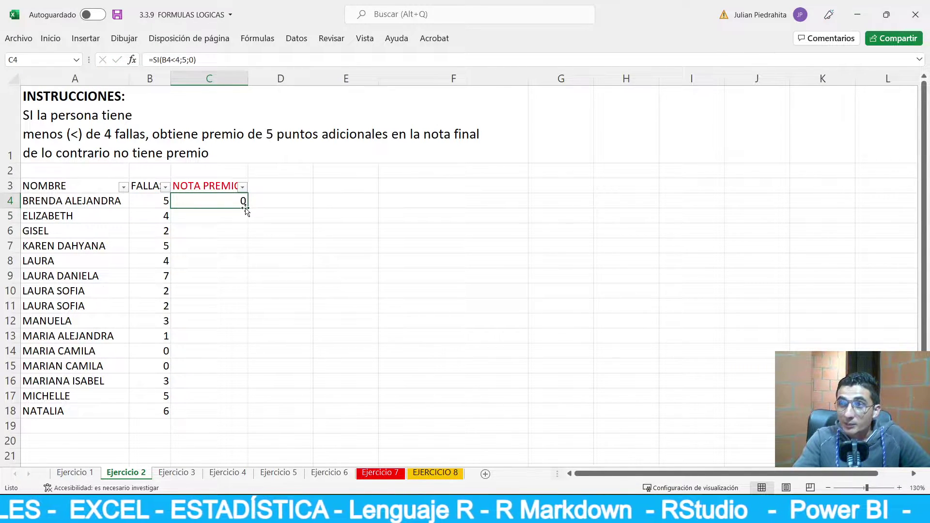
double_click(243, 202)
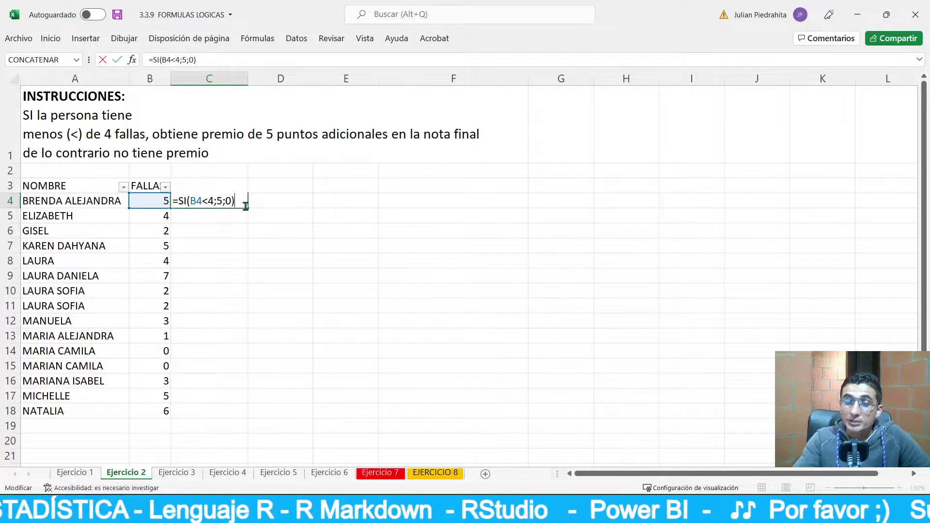
key(Return)
Copy the C4 bonus formula down the NOTA PREMIO column to row 18
click(241, 203)
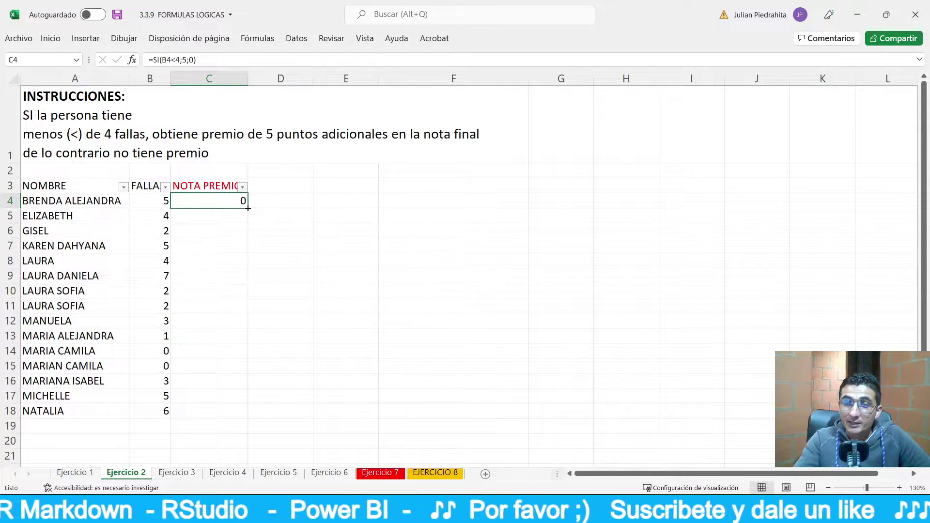
double_click(247, 208)
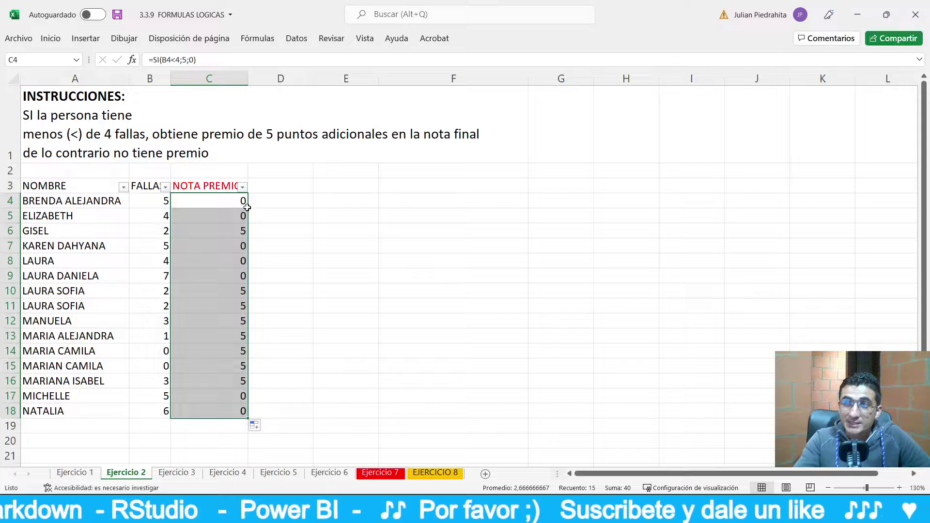
click(223, 222)
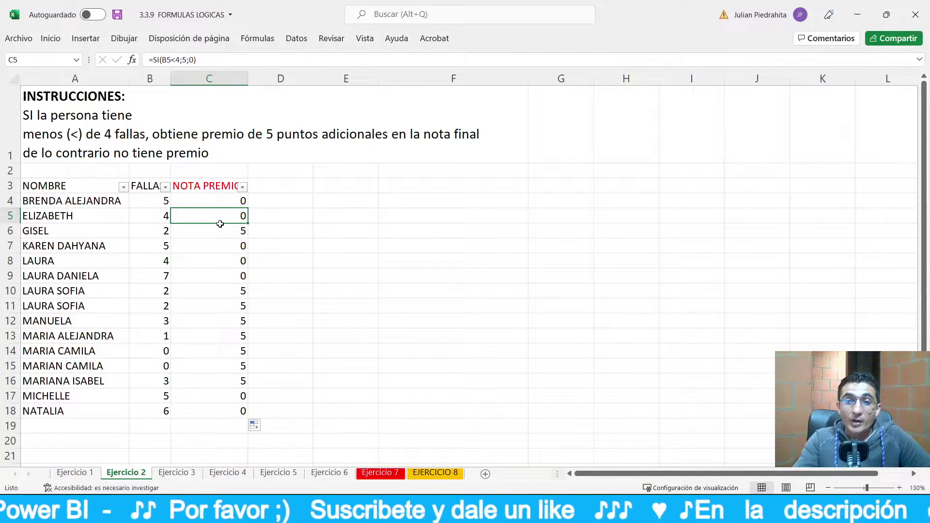
click(266, 186)
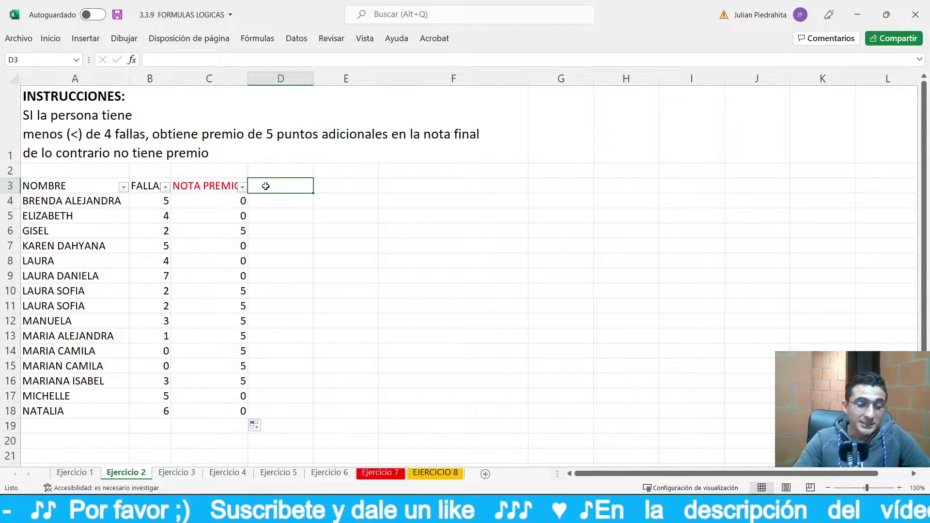
Add a NOTAS header in D3 with grades 4,3, 4 and 3 in D4 to D6
text(NOTAS)
key(Return)
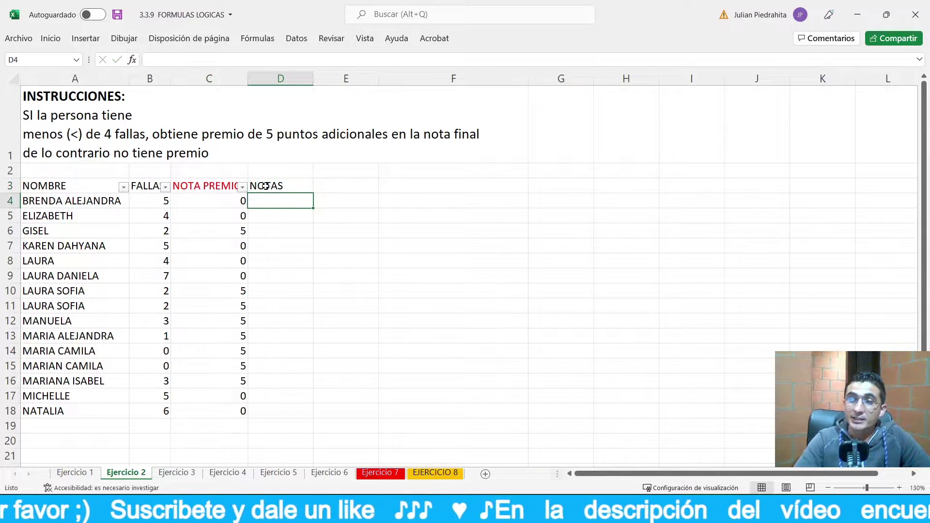
text(4,3)
key(Return)
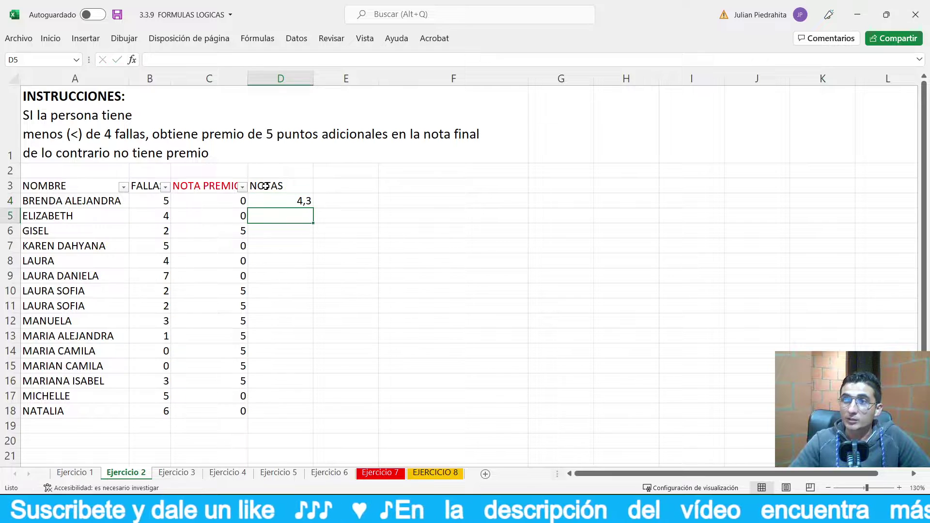
text(4)
key(Return)
text(5)
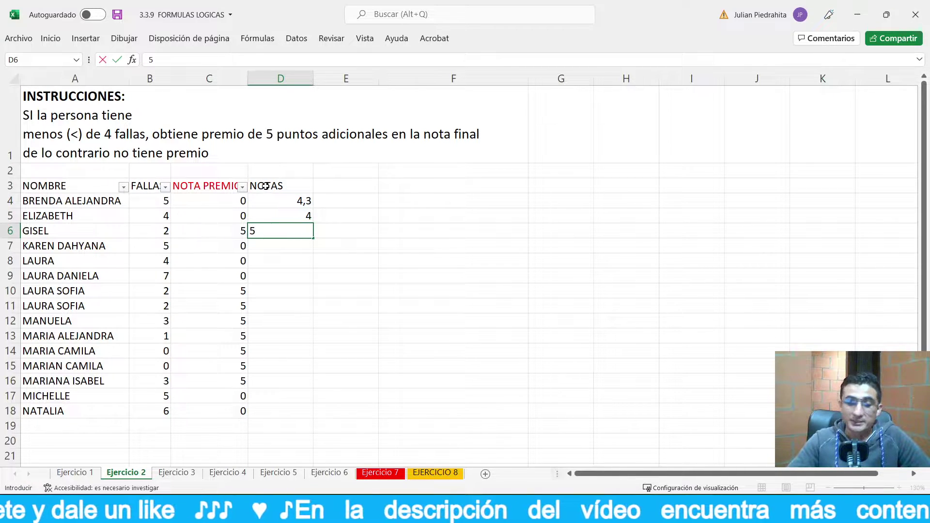
key(BackSpace)
text(3)
key(Return)
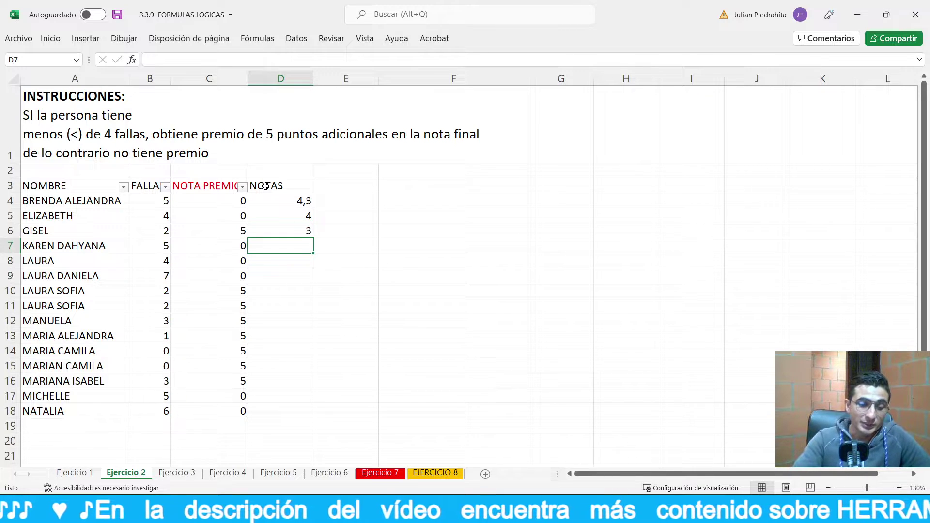
Fill D7 through D18 with random grades using =ALEATORIO.ENTRE(2;5)
text(=)
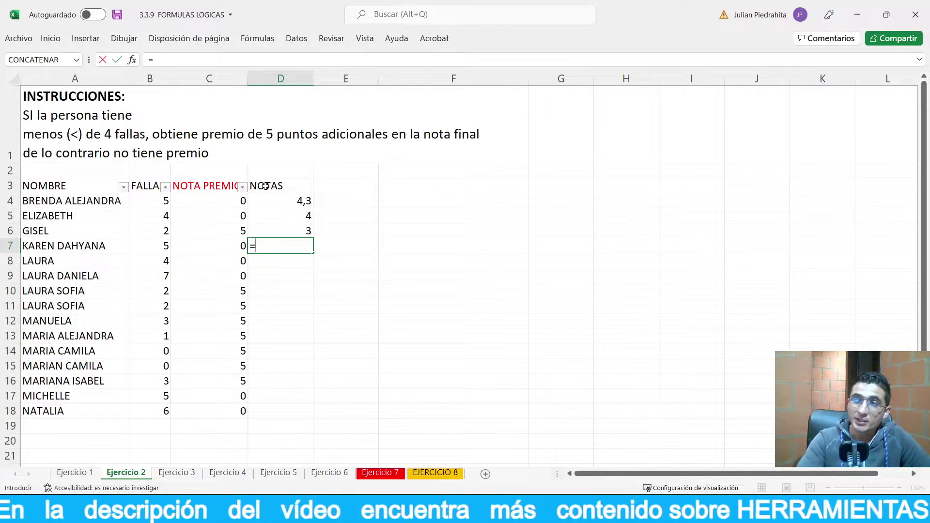
text(ALE)
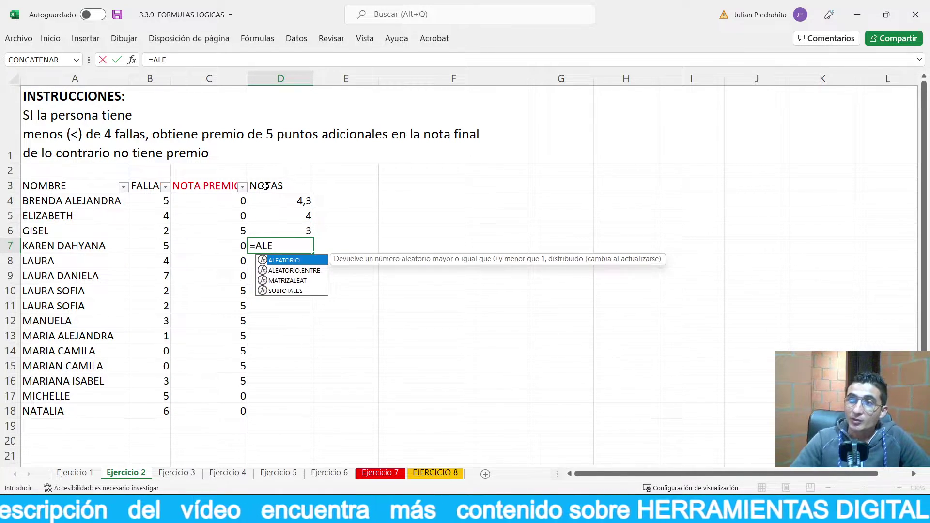
key(Down)
key(Tab)
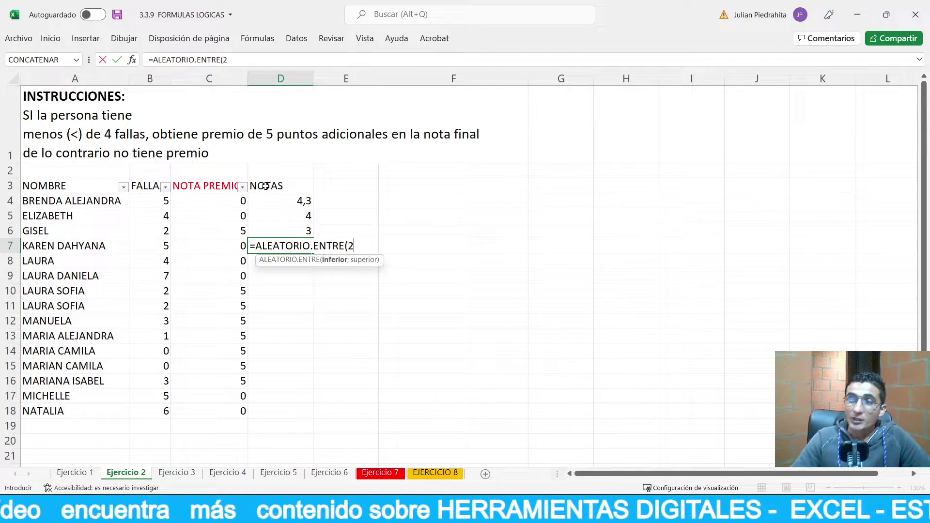
text(;)
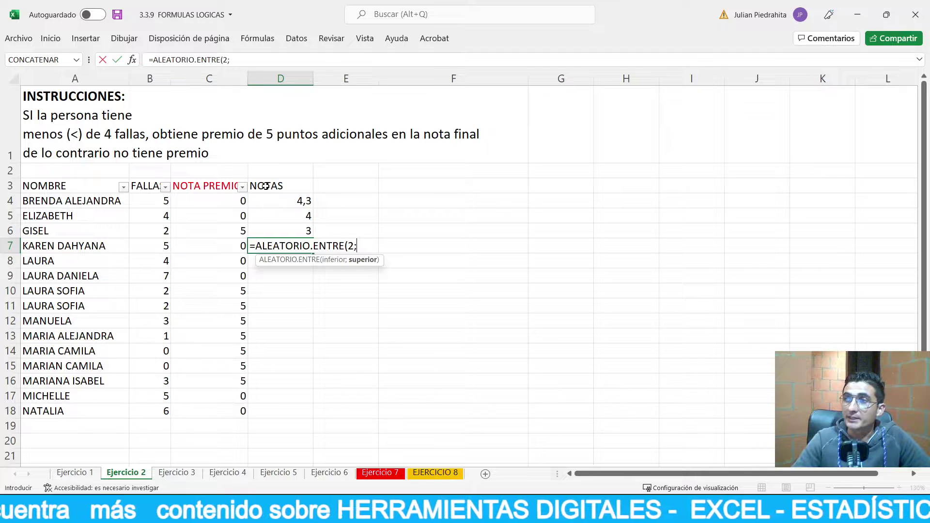
text(5))
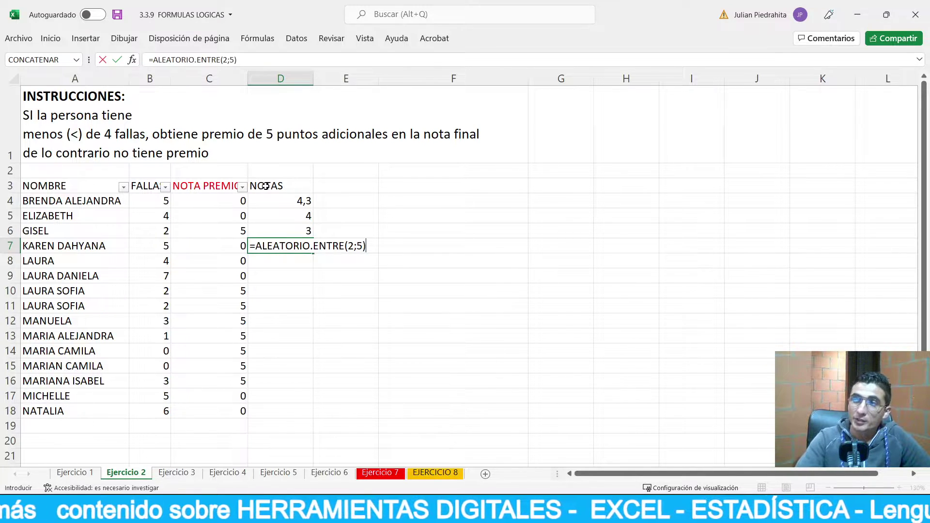
key(Return)
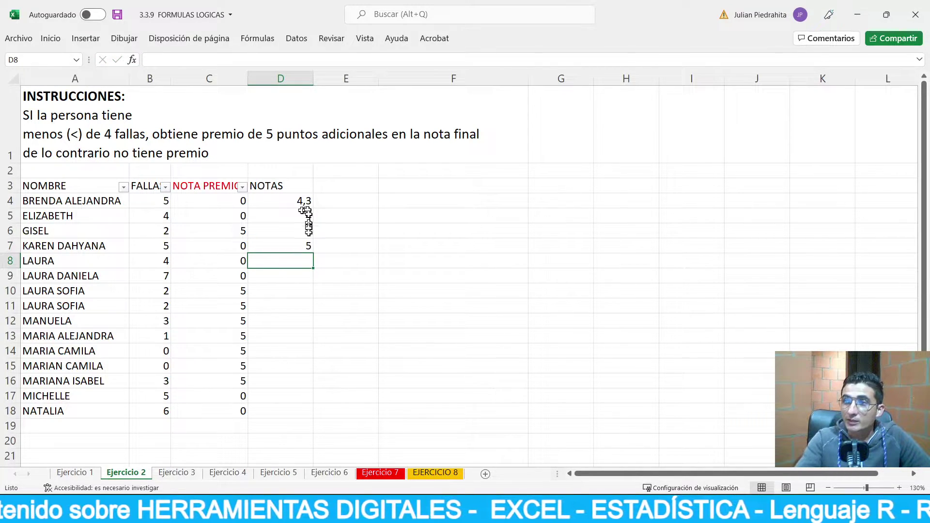
click(308, 242)
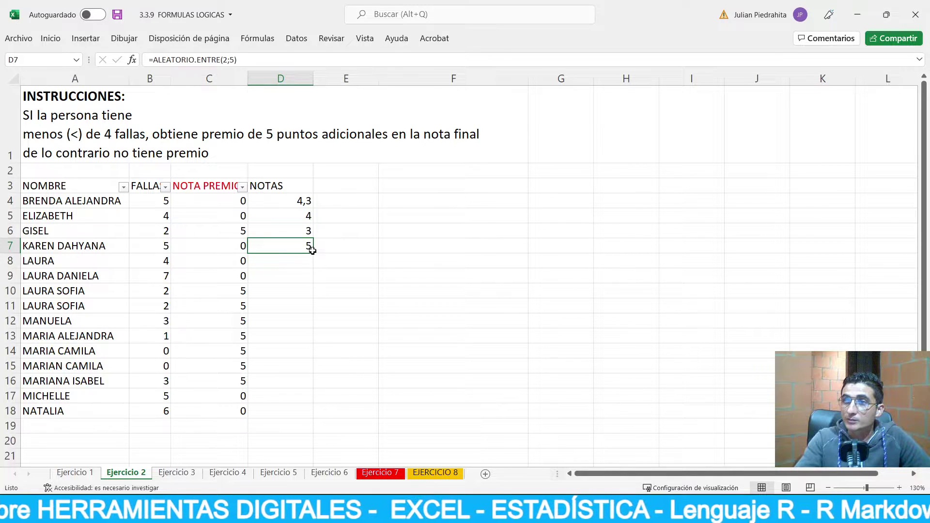
double_click(313, 252)
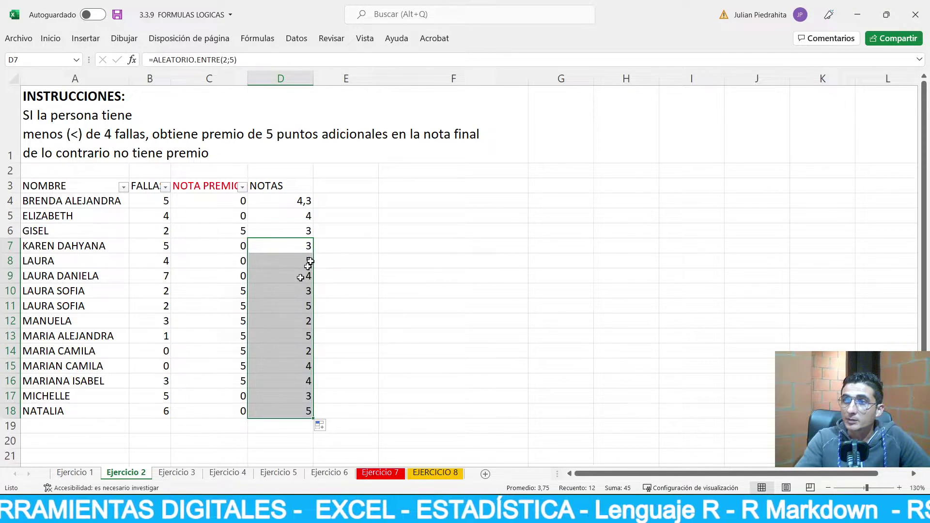
click(274, 261)
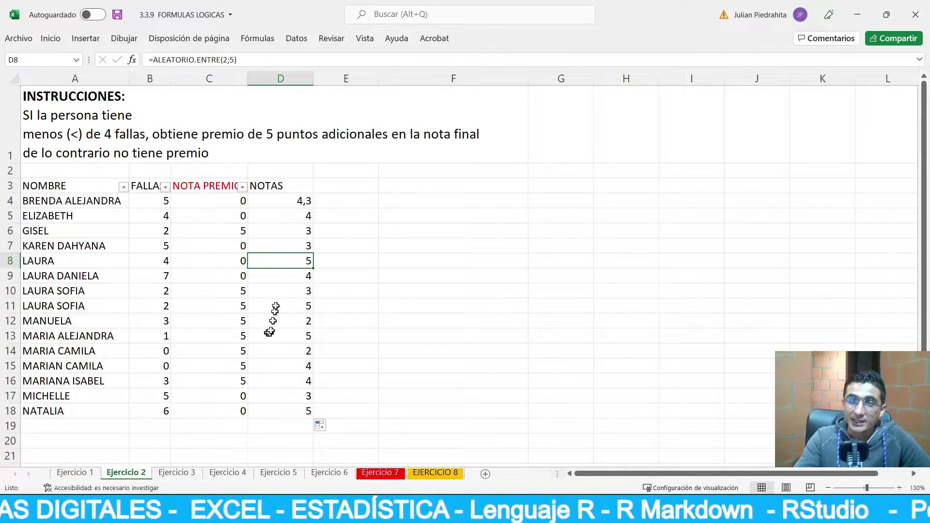
Change the first student's grade in D4 to 4
click(289, 201)
text(4)
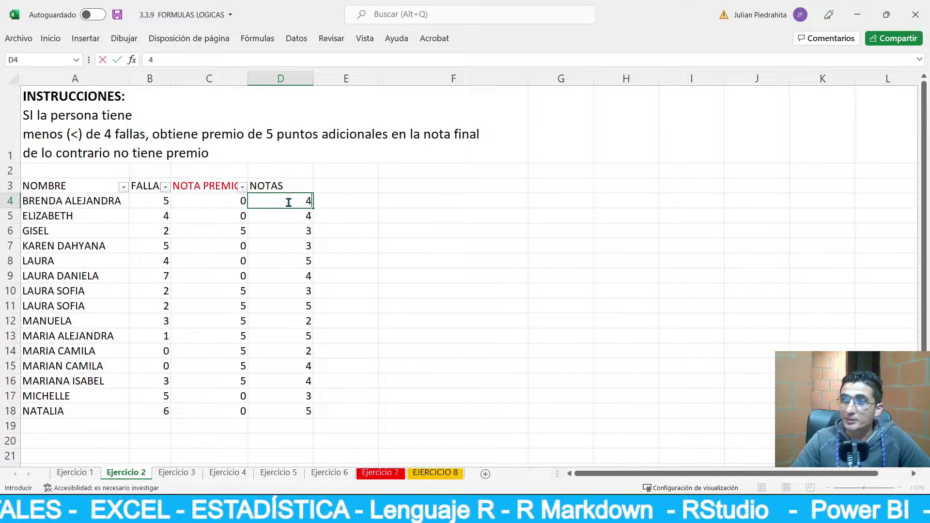
key(Return)
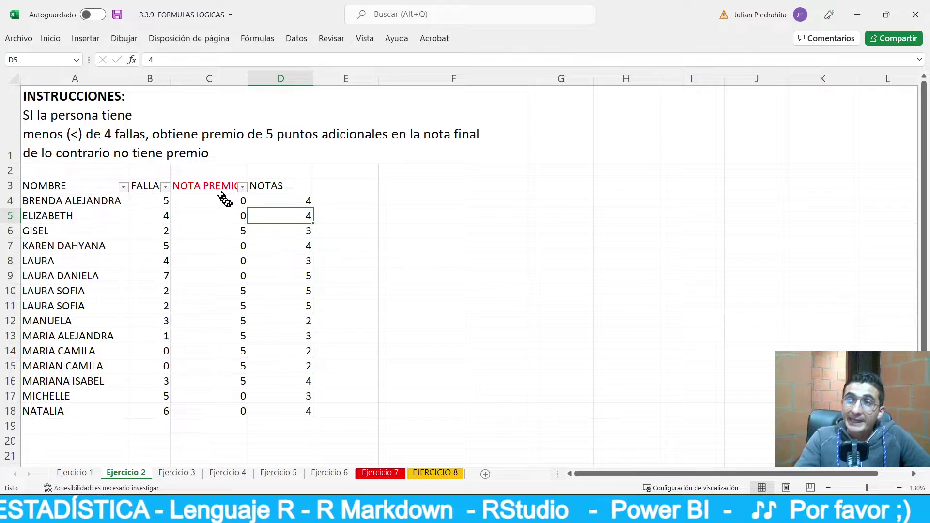
click(327, 187)
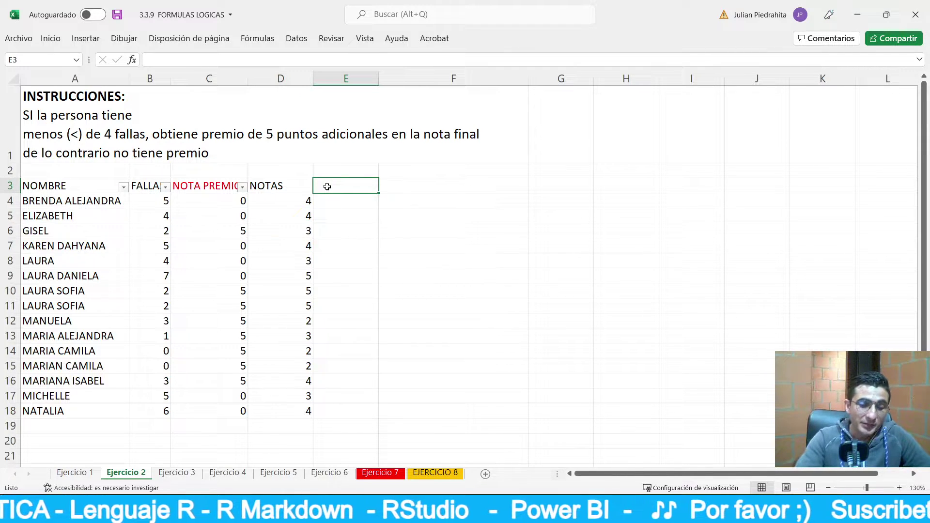
Type the header NOTA DEFINITIVA in cell E3
text(NO)
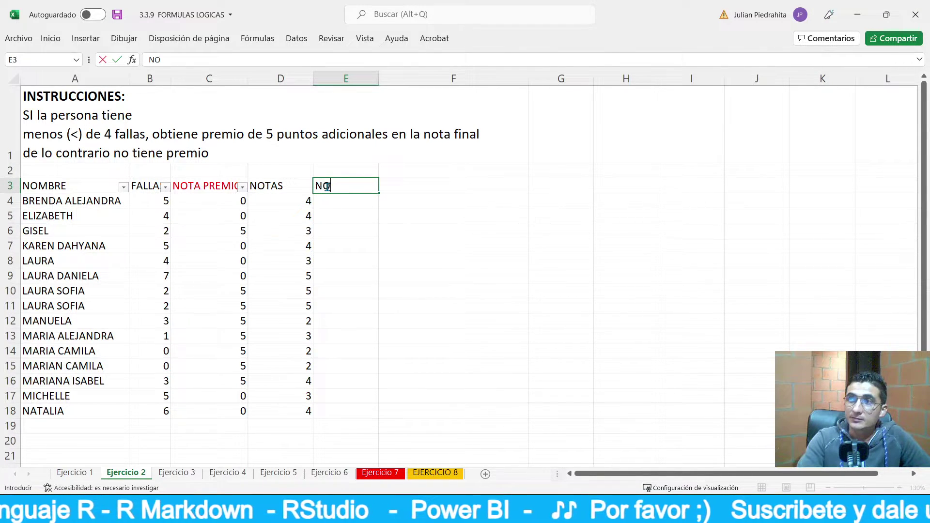
text(TA DEFINITA)
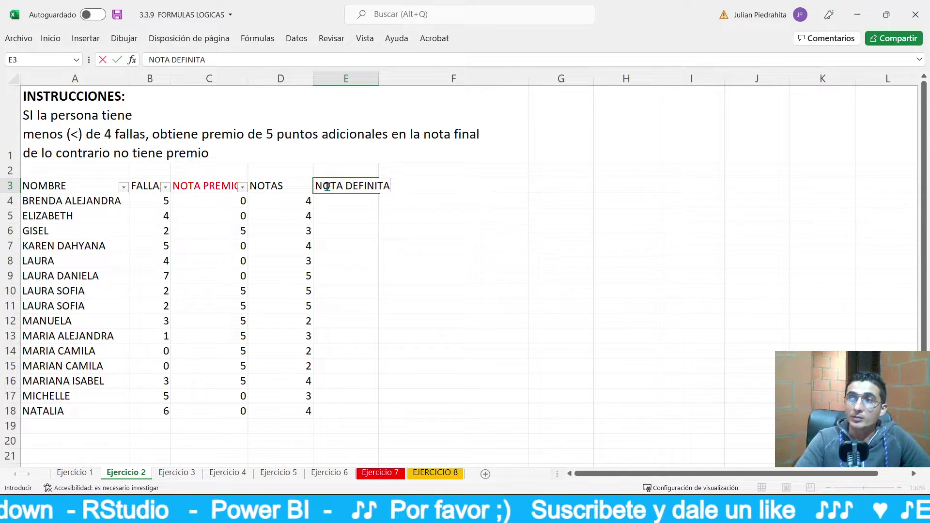
key(BackSpace)
text(IVA)
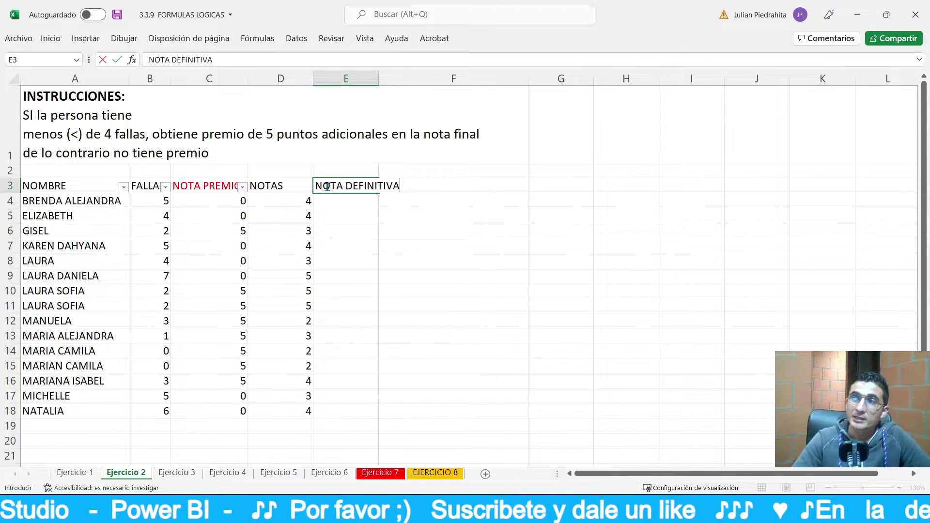
key(Return)
Enter =+D4+C4 in E4 and fill it down to row 18
text(+)
key(Left)
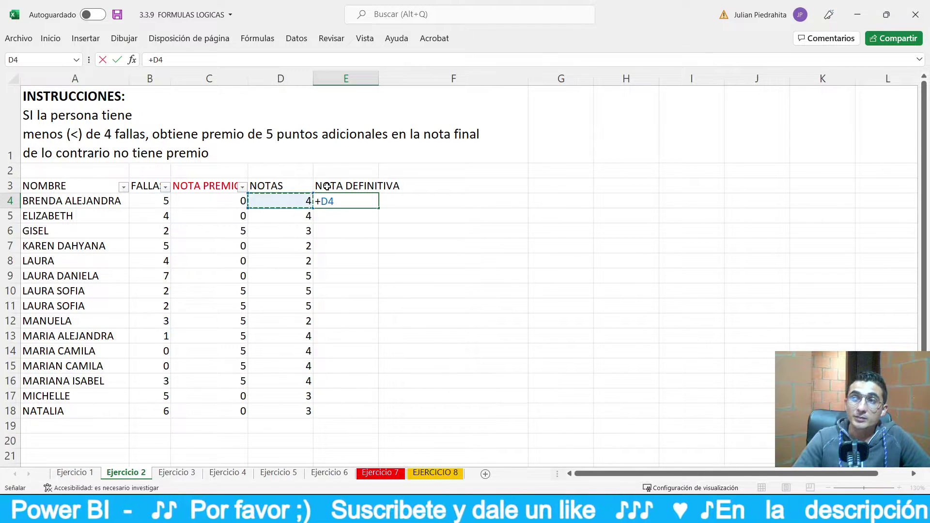
text(+)
key(Left)
key(Left)
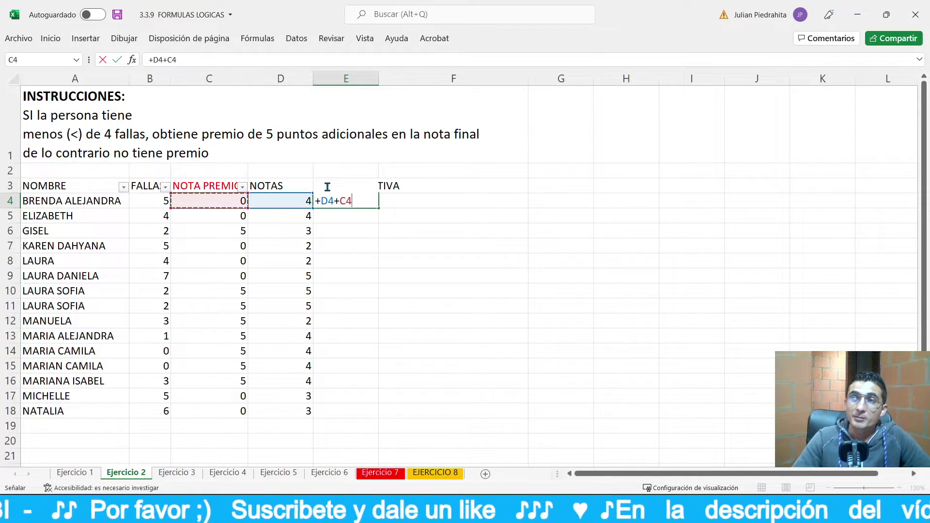
key(Return)
click(361, 201)
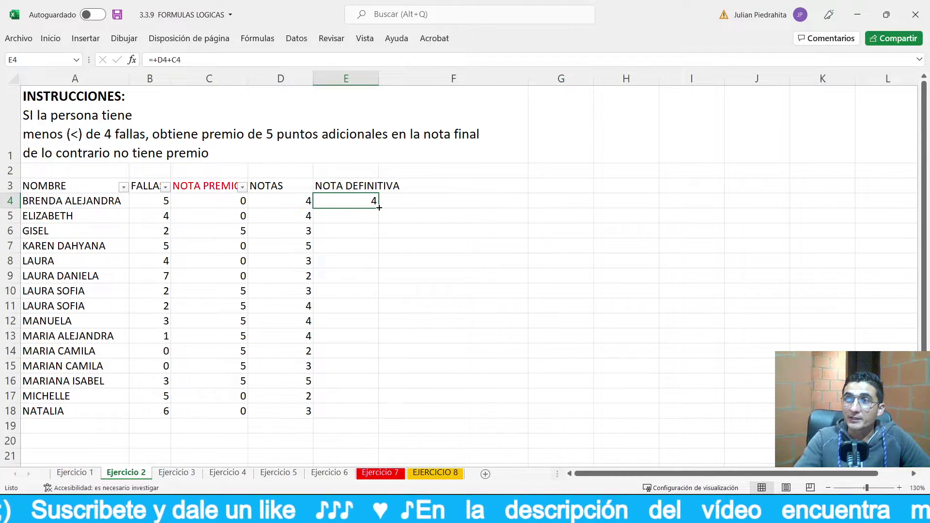
double_click(379, 207)
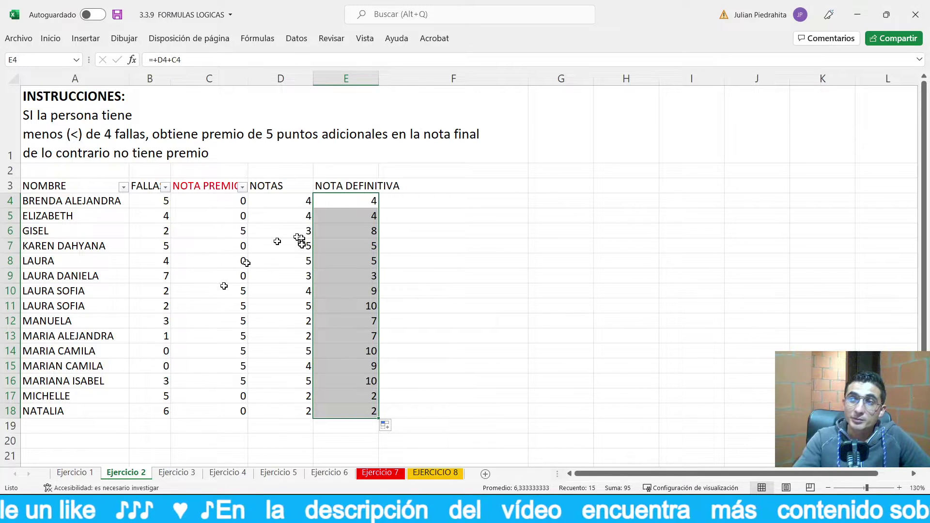
click(225, 200)
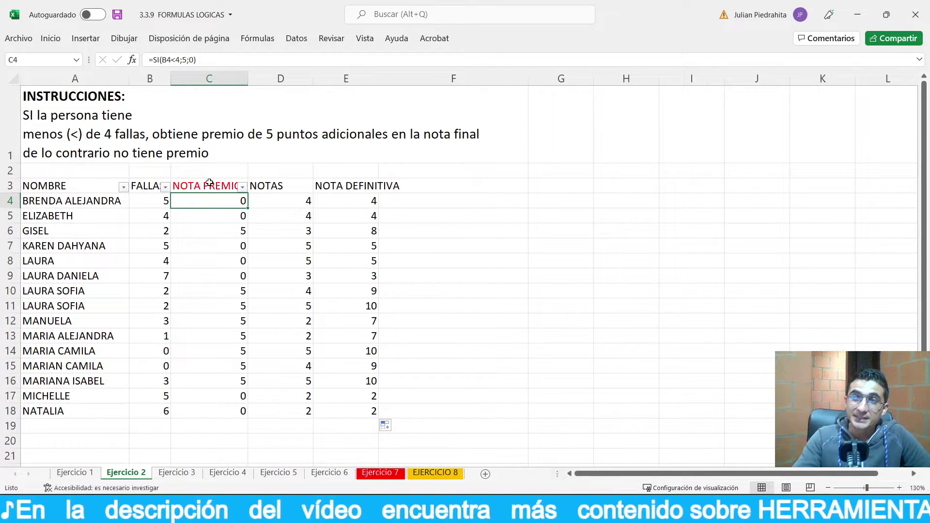
Clear the NOTA DEFINITIVA column cells E3:E18
drag(209, 183, 191, 409)
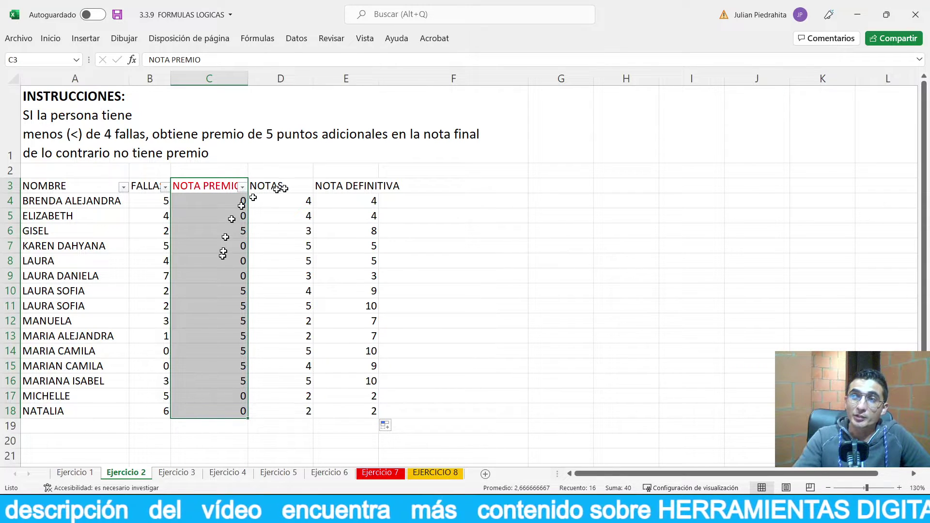
drag(333, 187, 327, 405)
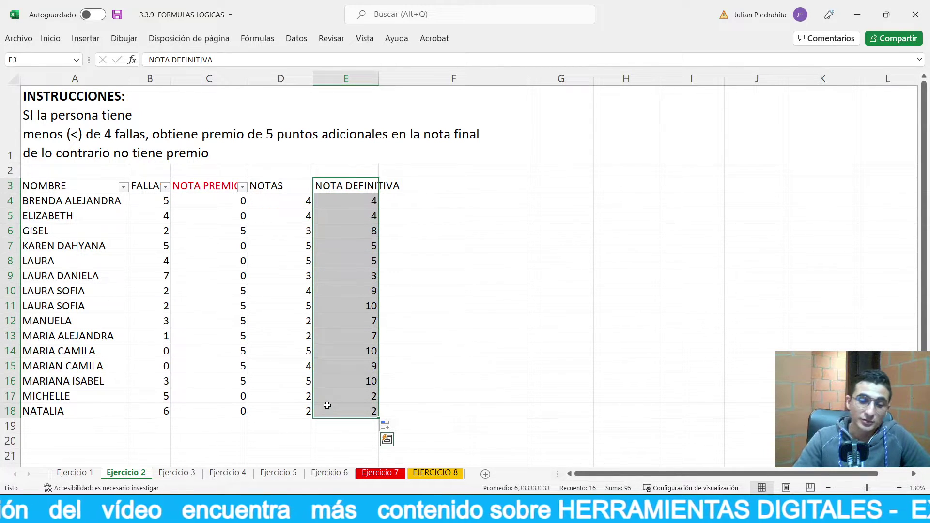
key(Delete)
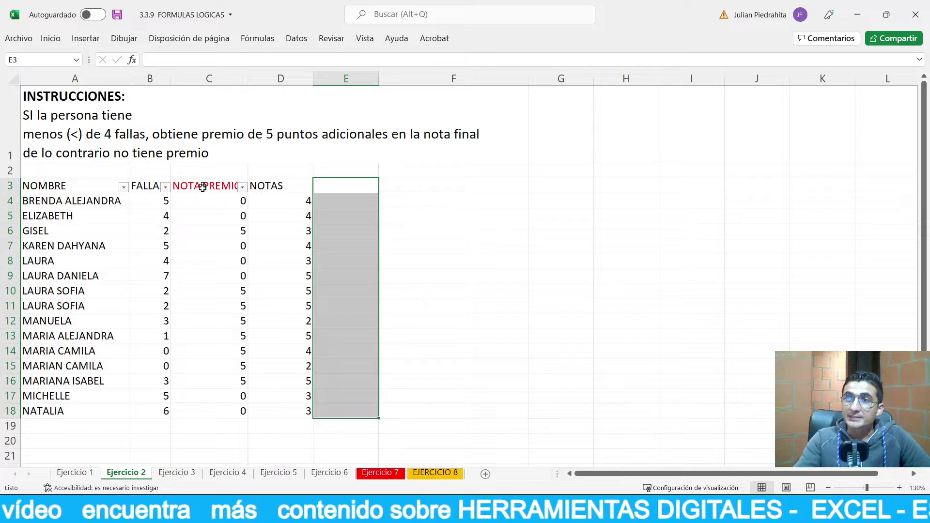
Rename the C3 header from NOTA PREMIO to NOTA PREMIO + NOTA
click(203, 188)
double_click(203, 188)
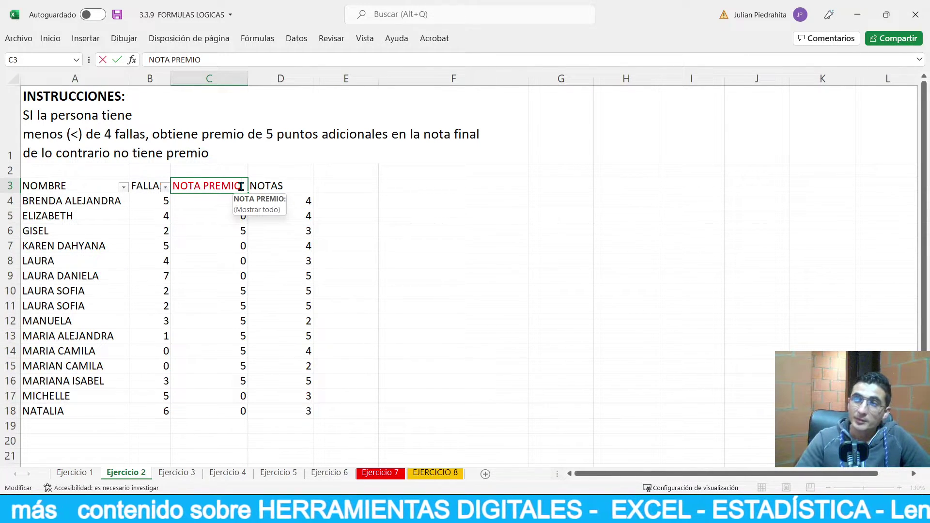
text( + NOTA)
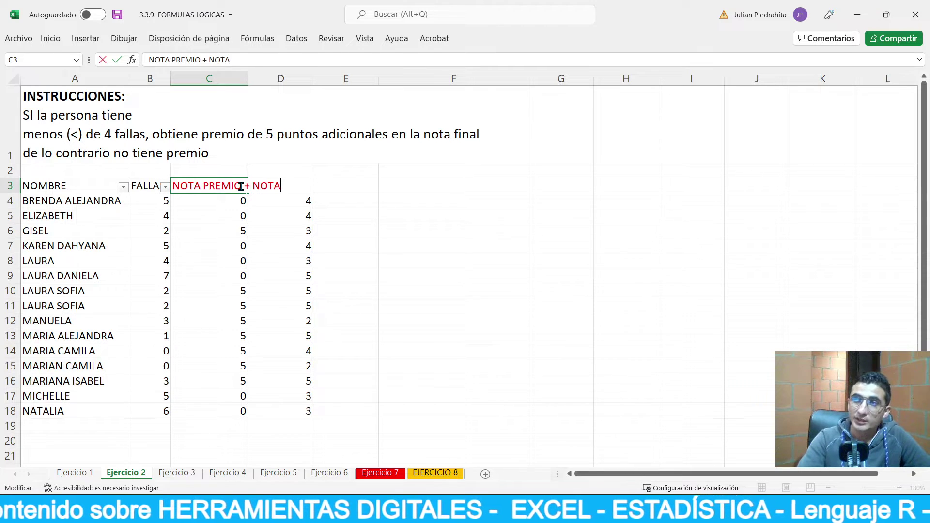
key(Return)
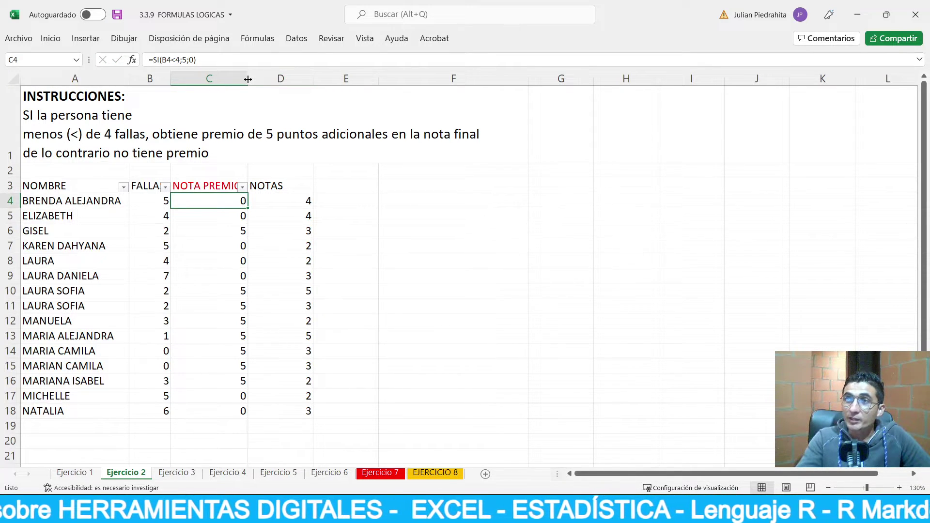
Autofit column C and change C4 to =SI(B4<4;5+D4;0+D4)
double_click(248, 79)
double_click(244, 202)
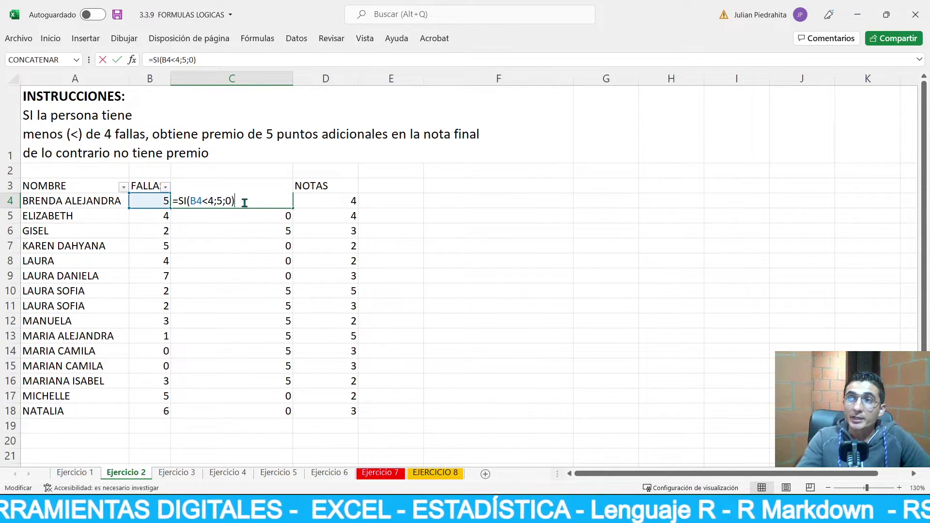
double_click(199, 201)
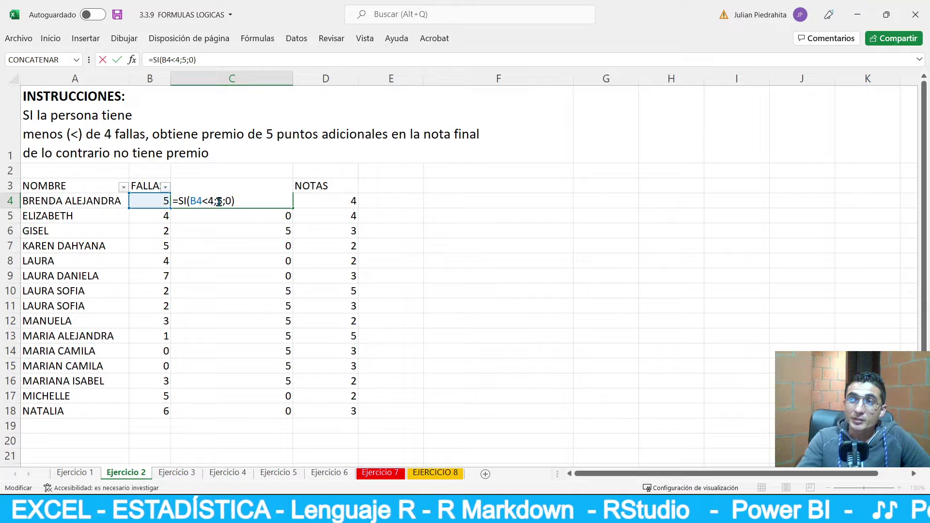
click(219, 202)
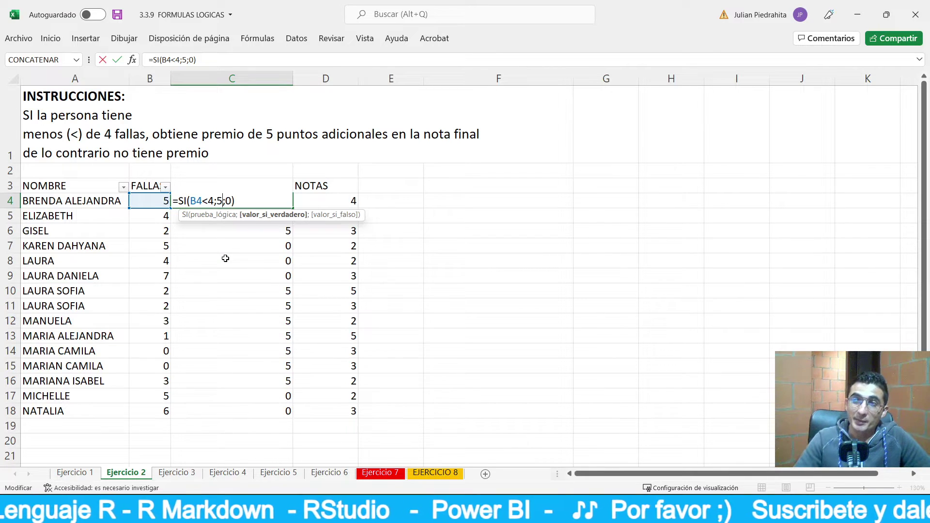
text(+)
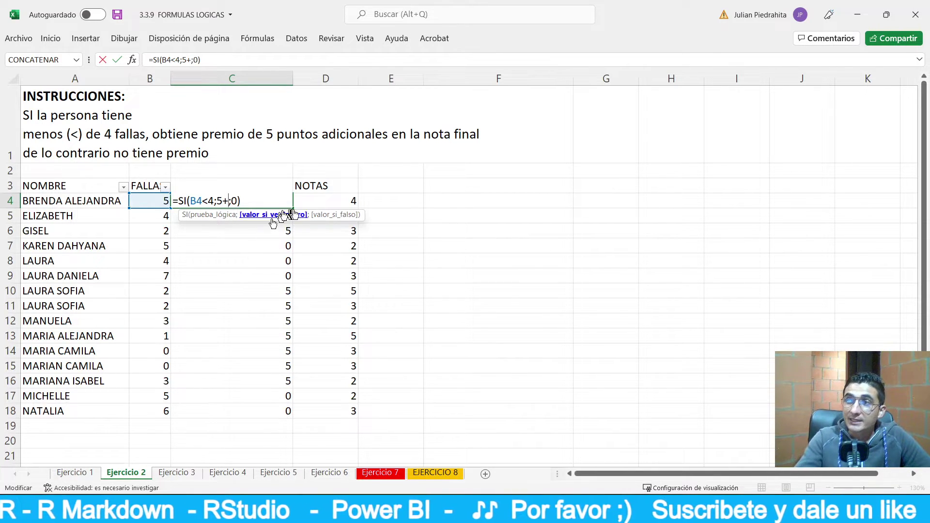
click(309, 199)
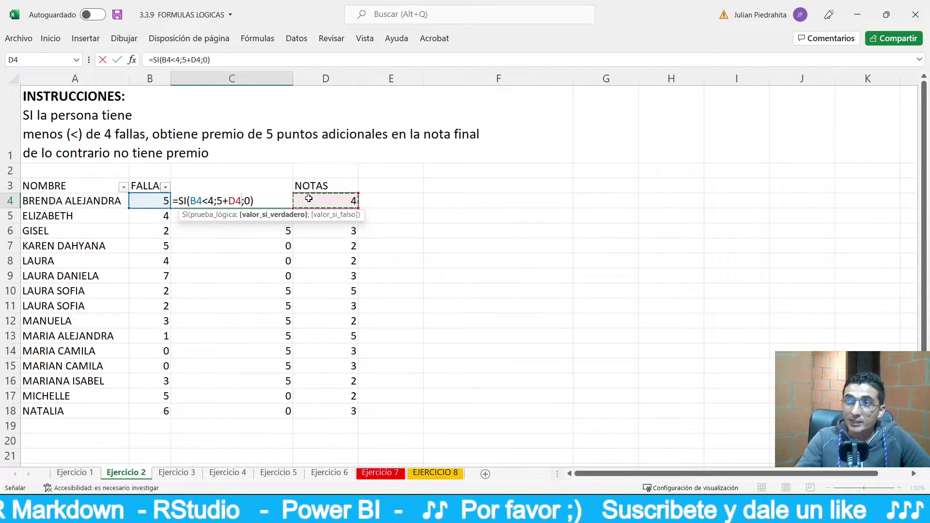
click(249, 201)
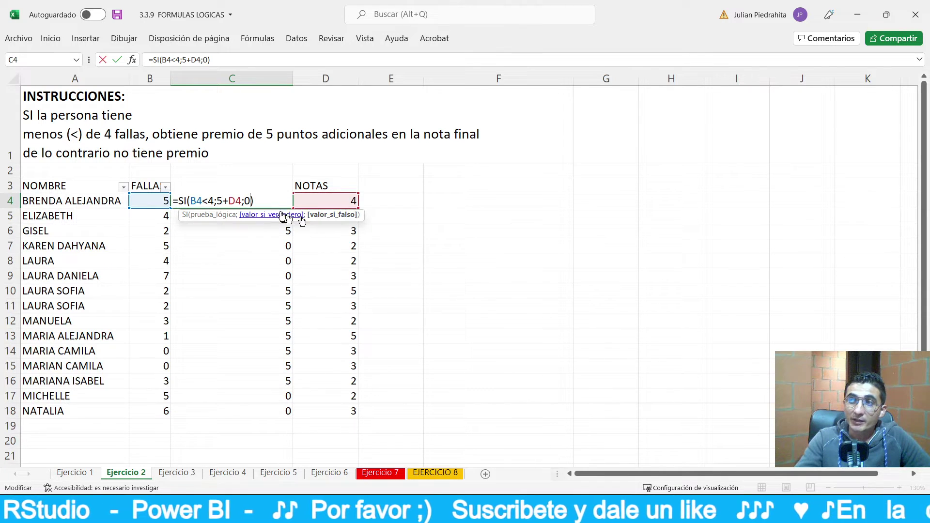
double_click(248, 201)
text(0)
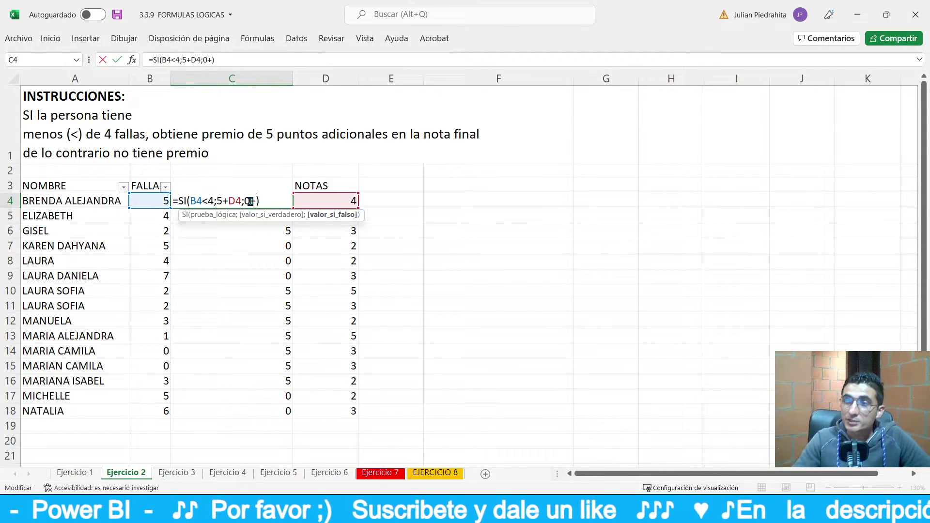
text(+)
click(296, 201)
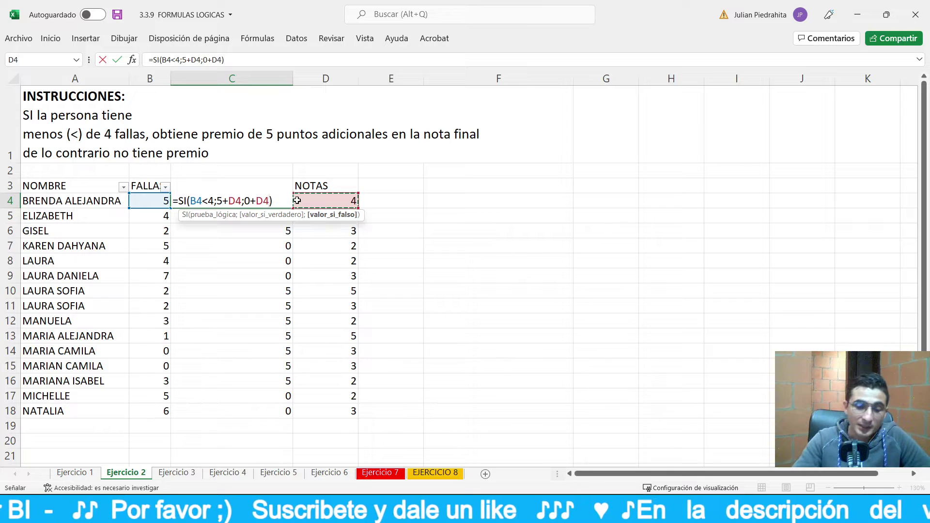
key(Return)
click(271, 202)
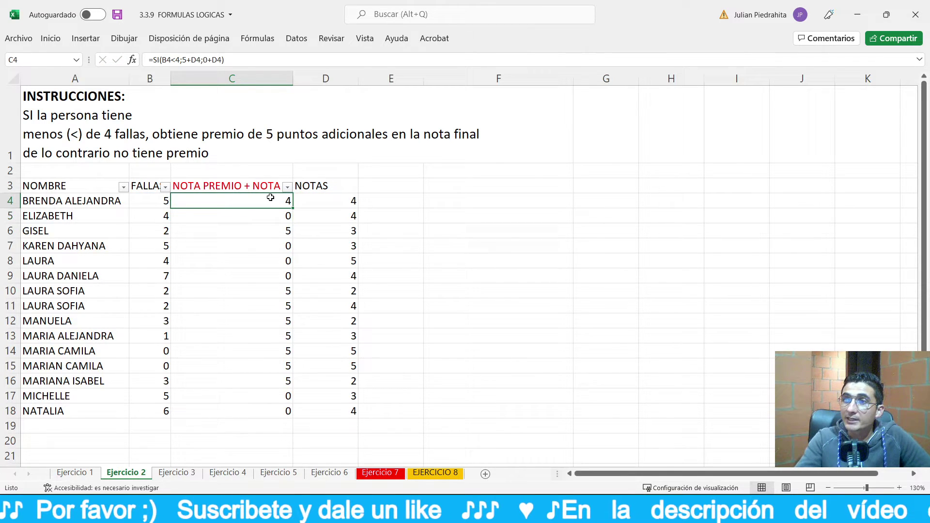
Copy the C4 bonus-plus-grade formula down to C18 and select the NOTAS grades to compare
double_click(293, 207)
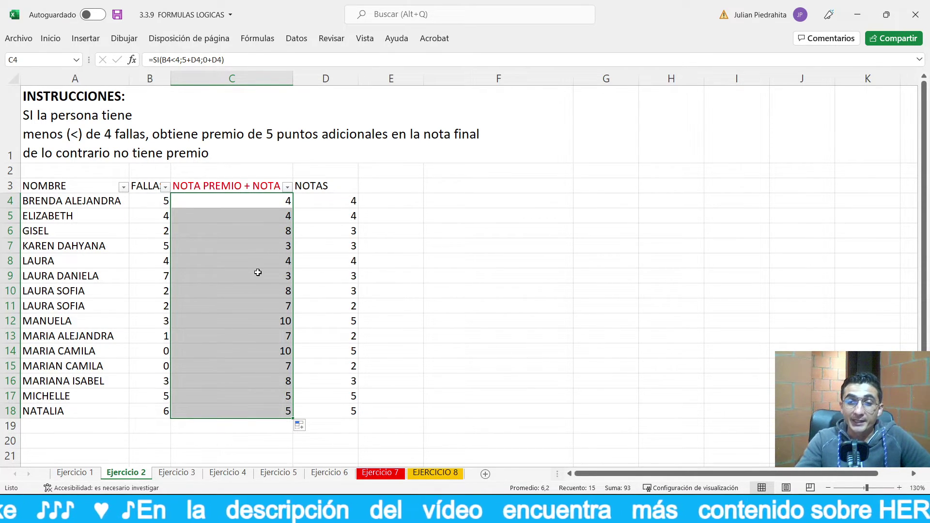
drag(344, 201, 344, 254)
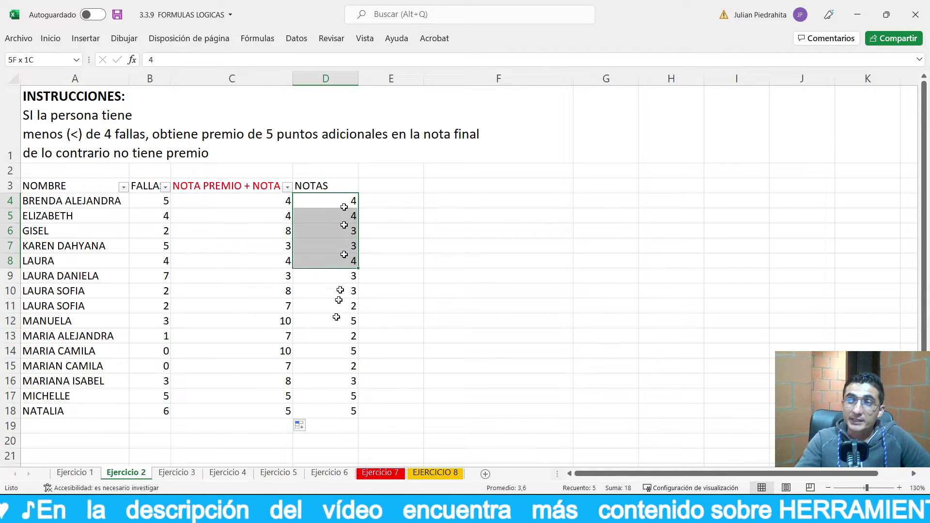
drag(336, 317, 332, 412)
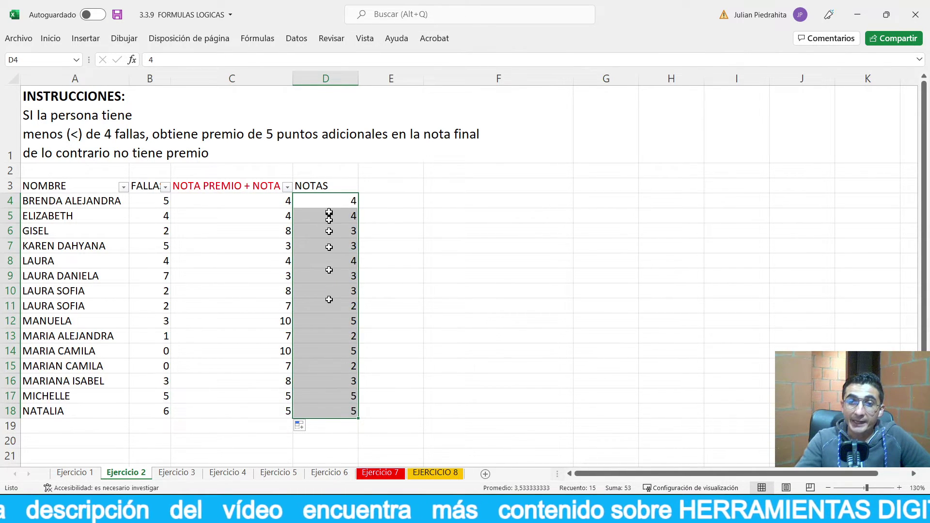